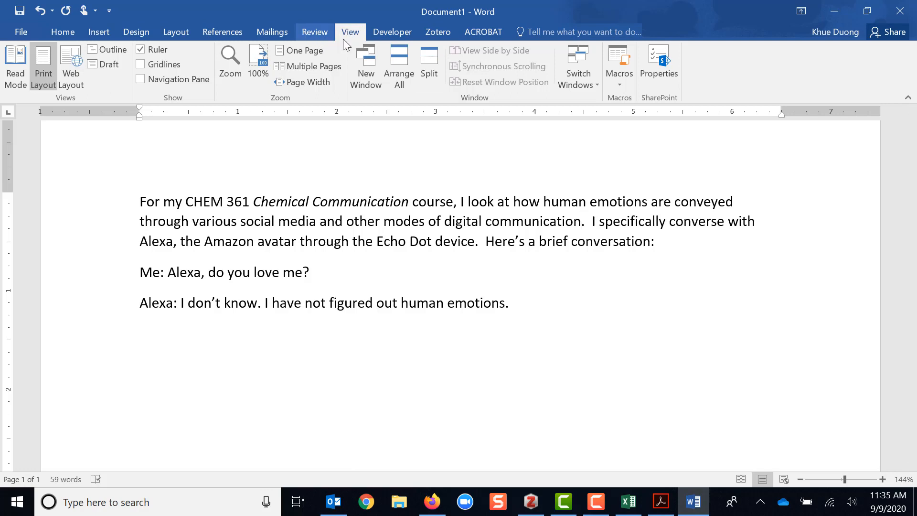
# - Start a Zotero citation after "digital communication" in American Chemical Society style and switch to the Classic View citation dialog
pyautogui.click(442, 33)
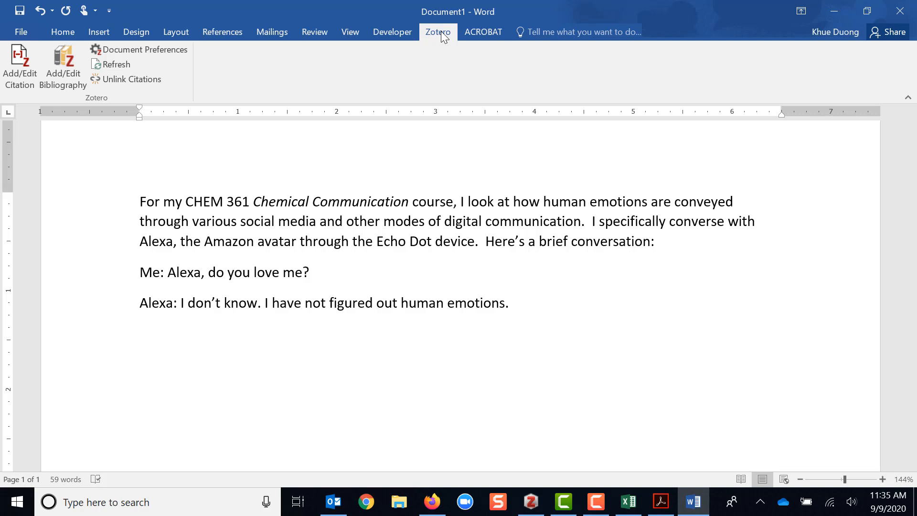
pyautogui.click(12, 70)
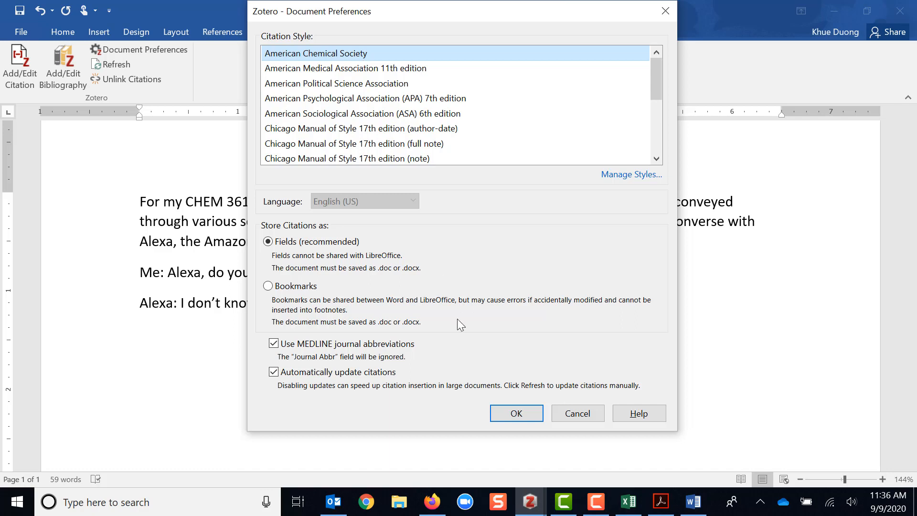
pyautogui.click(516, 414)
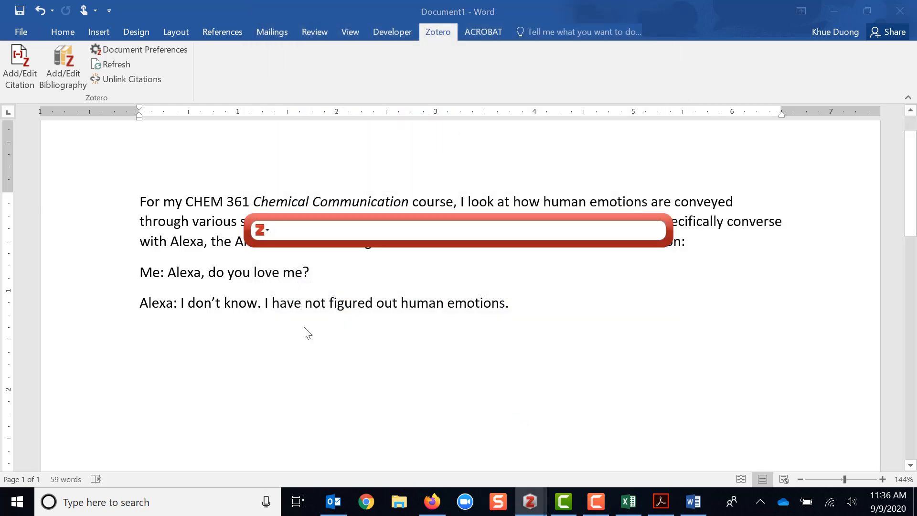
pyautogui.click(261, 232)
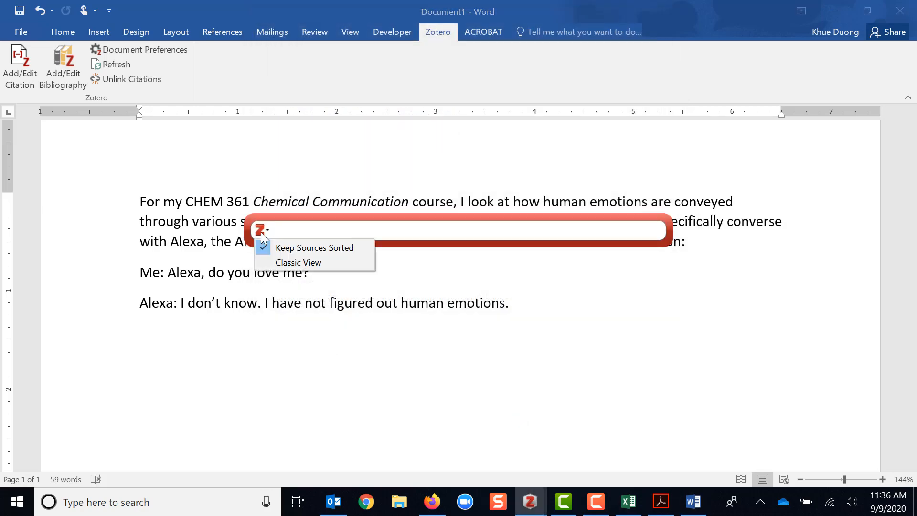
pyautogui.click(286, 262)
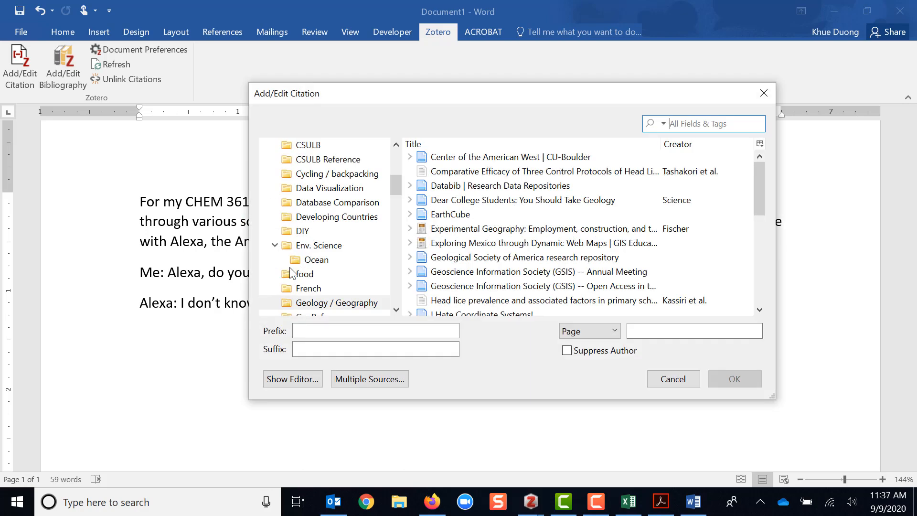
# - Add "Returned missioners volunteer at the border" from the Developing Countries collection to a multiple-source citation
pyautogui.click(313, 223)
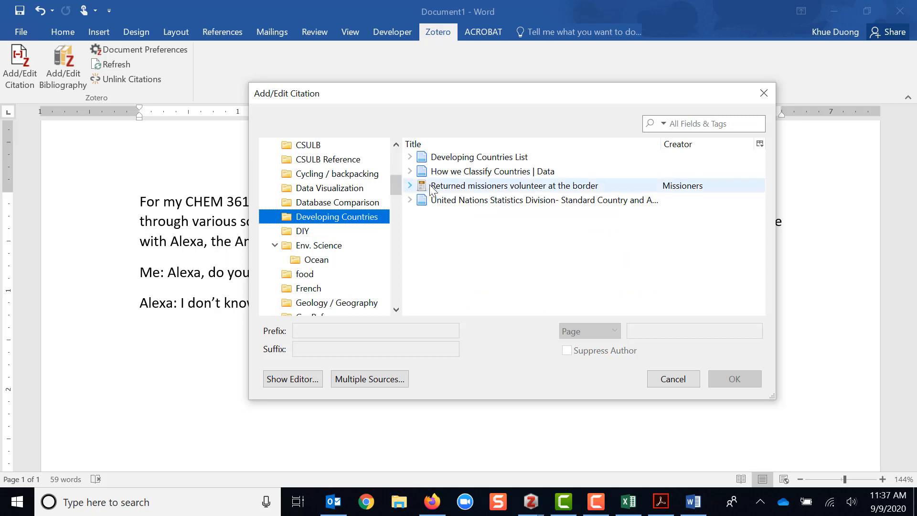
pyautogui.click(448, 189)
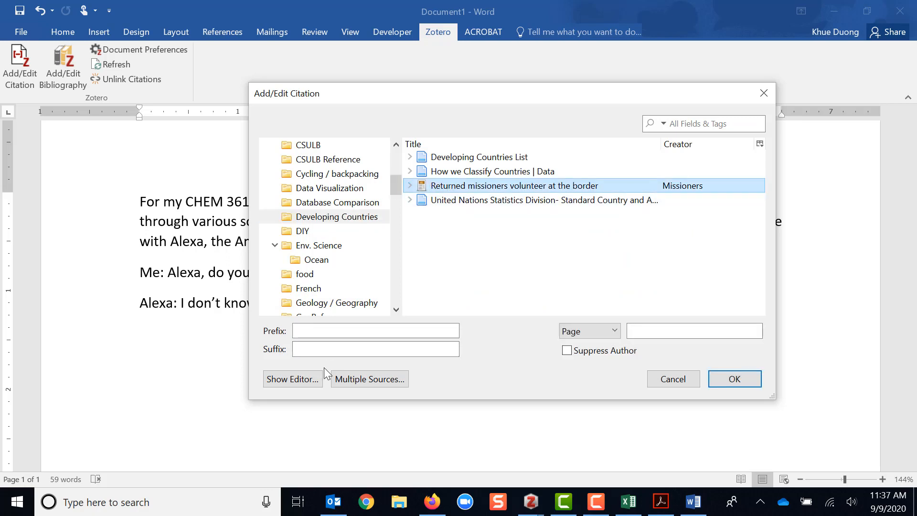
pyautogui.click(350, 383)
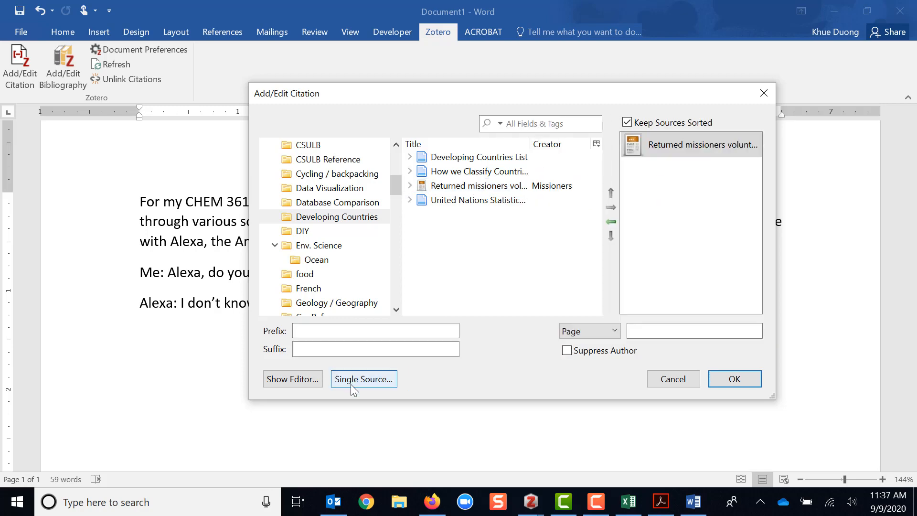
pyautogui.click(432, 185)
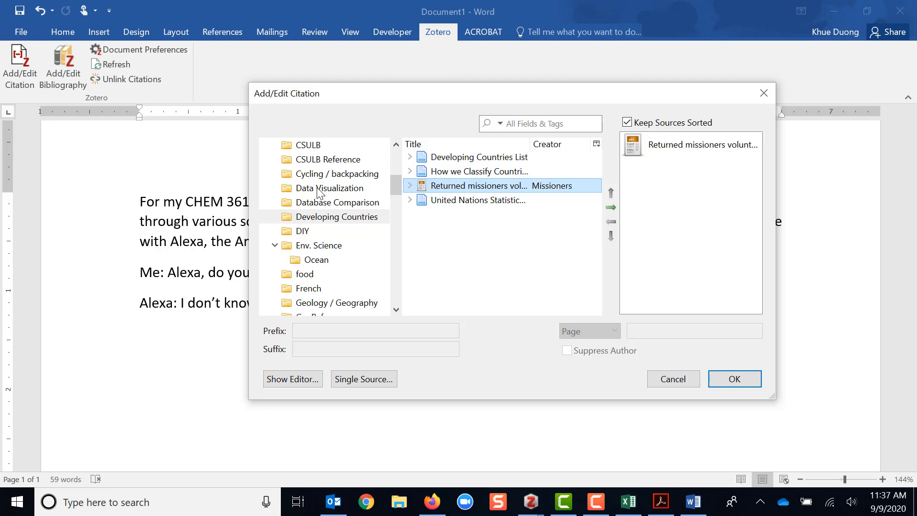
# - Add "Choking the Oceans With Plastic" from the Ocean collection as the second source and insert the citation
pyautogui.click(309, 263)
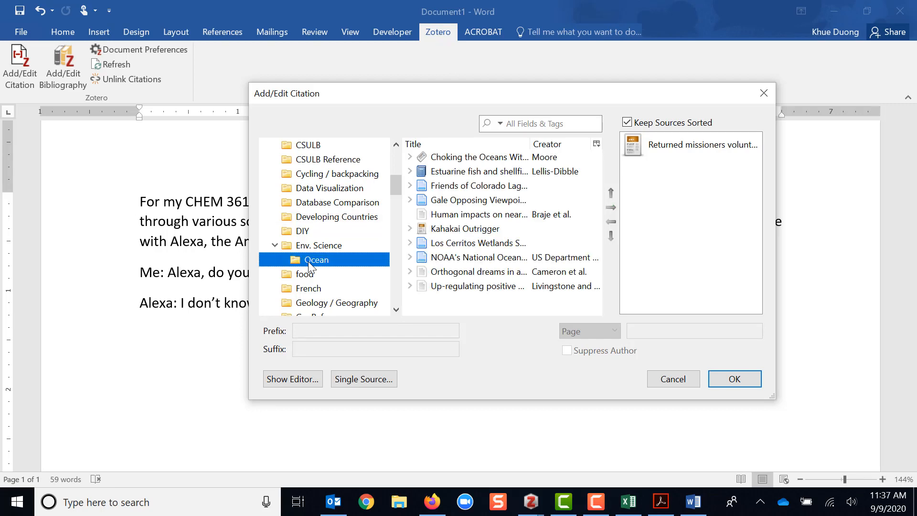
pyautogui.click(451, 158)
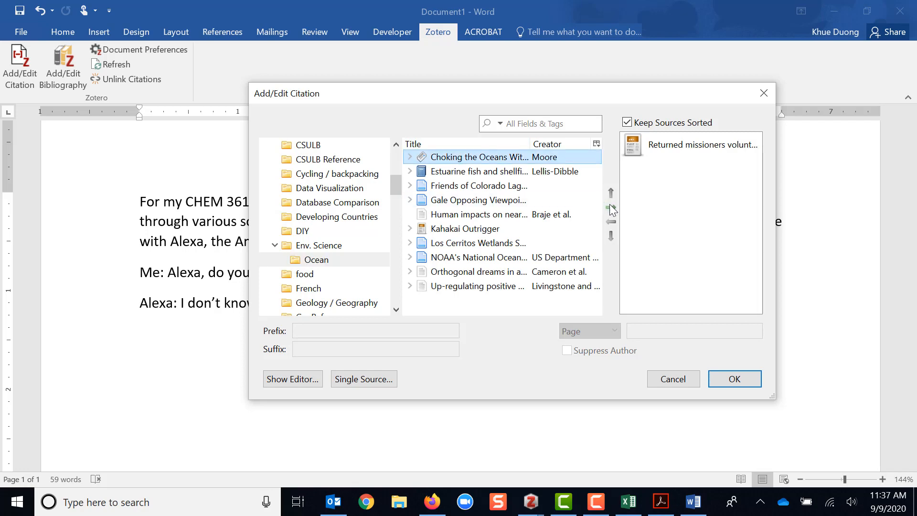
pyautogui.click(611, 208)
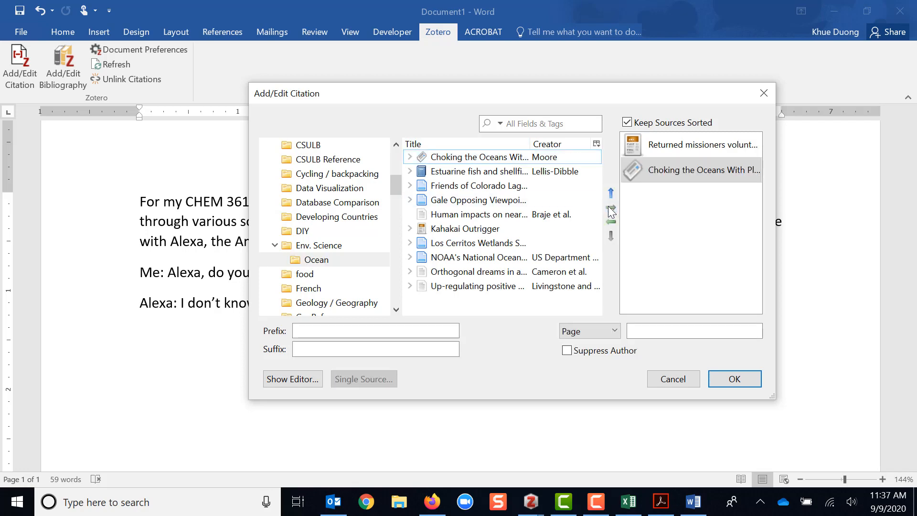
pyautogui.click(733, 380)
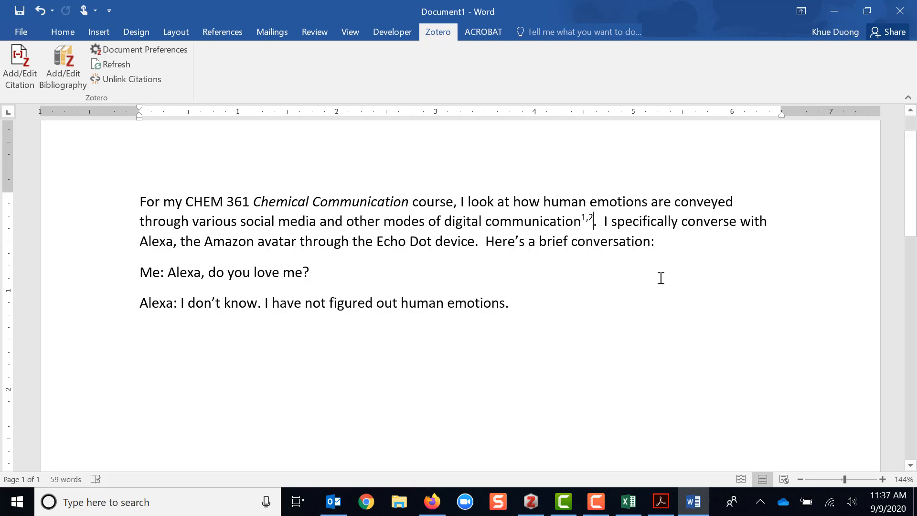
# - Insert a citation to "Dialect: A Game about Language and How it Dies" after "Echo Dot device" using Classic View
pyautogui.click(476, 243)
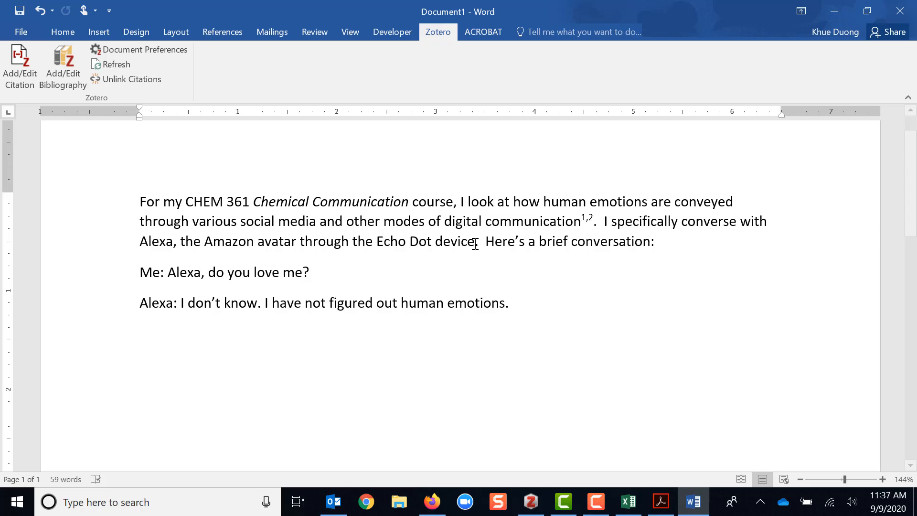
pyautogui.click(19, 64)
pyautogui.click(260, 230)
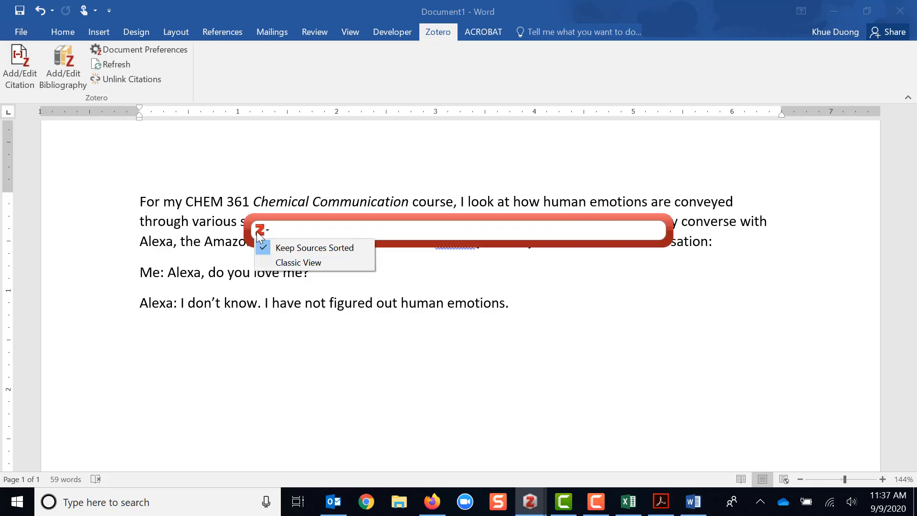
pyautogui.click(283, 264)
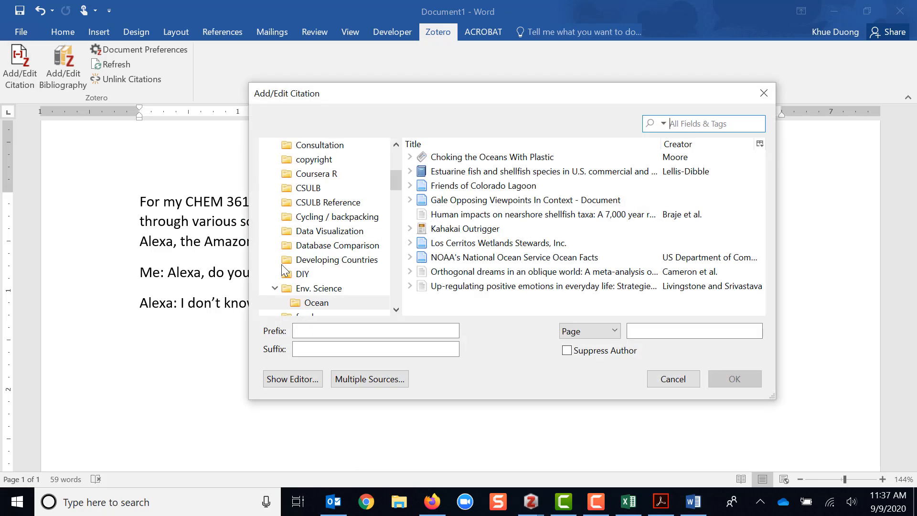
pyautogui.scroll(-4, 287, 268)
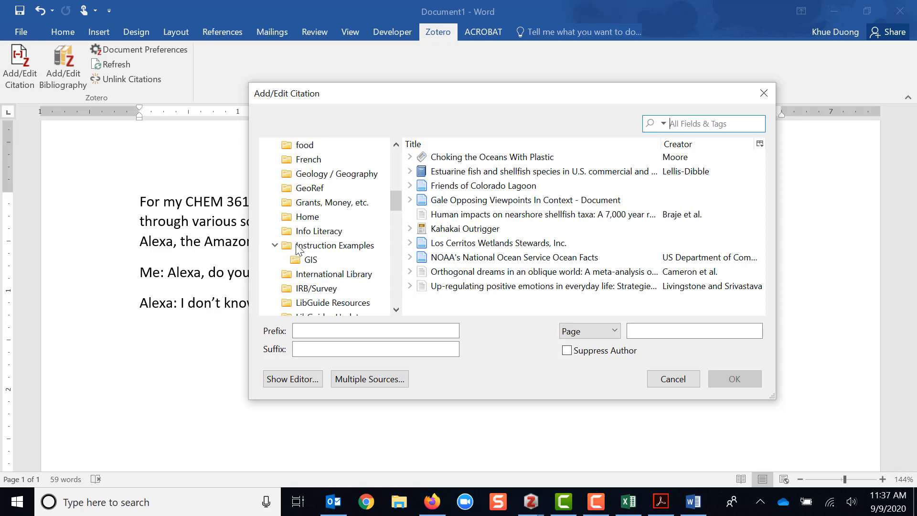
pyautogui.scroll(-3, 297, 248)
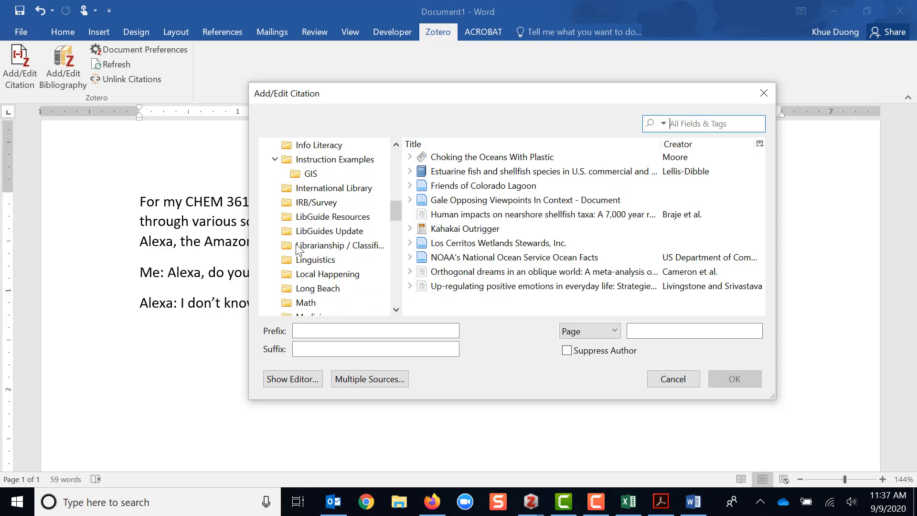
pyautogui.click(318, 205)
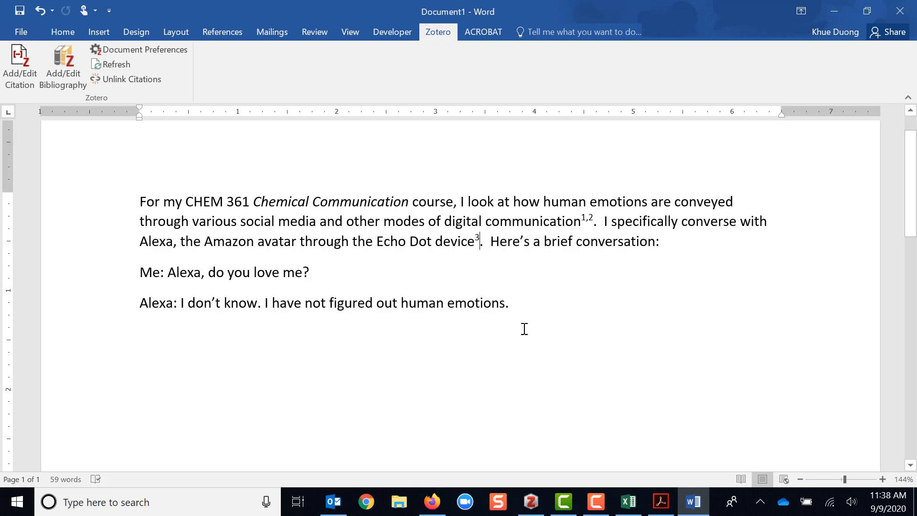
# - Add the heading "Bibliography" below the last paragraph and insert the Zotero bibliography under it
pyautogui.press('Return')
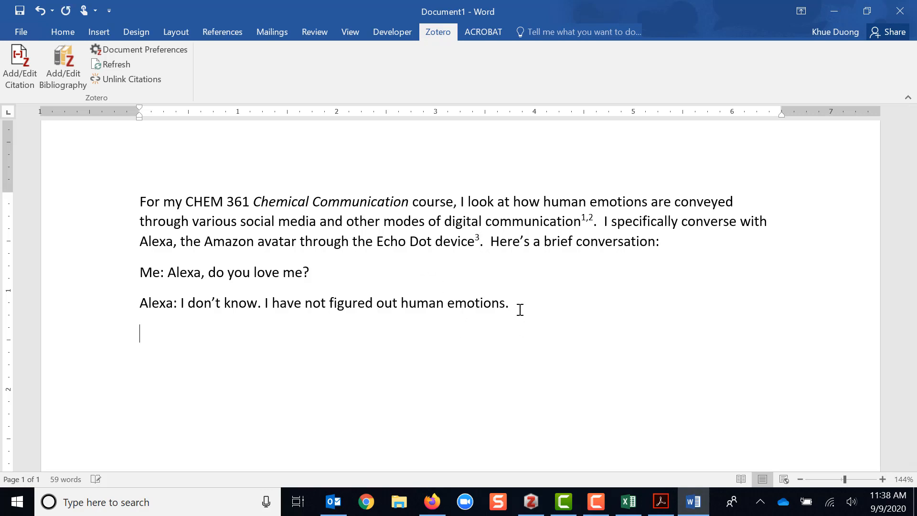
pyautogui.write('Bibliography')
pyautogui.press('Return')
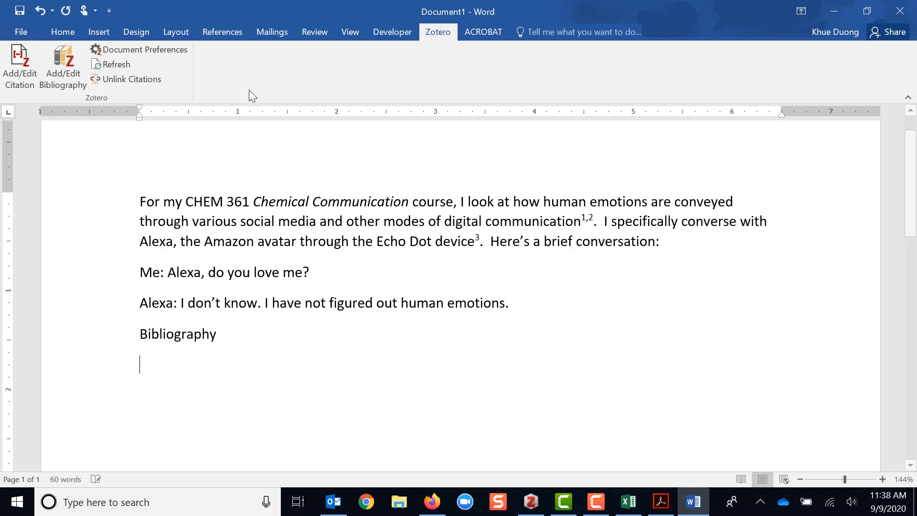
pyautogui.click(64, 74)
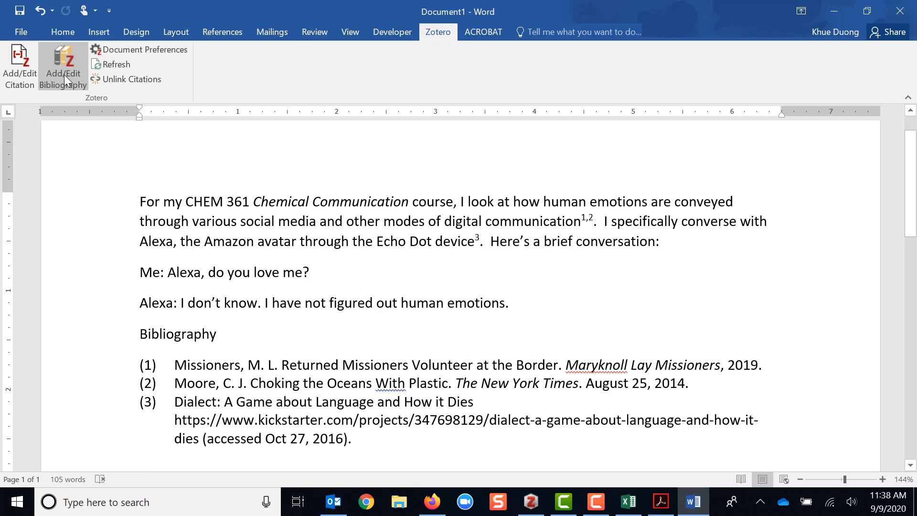
# - Change the document's citation style to American Psychological Association (APA) 7th edition and review the reformatted text
pyautogui.click(115, 52)
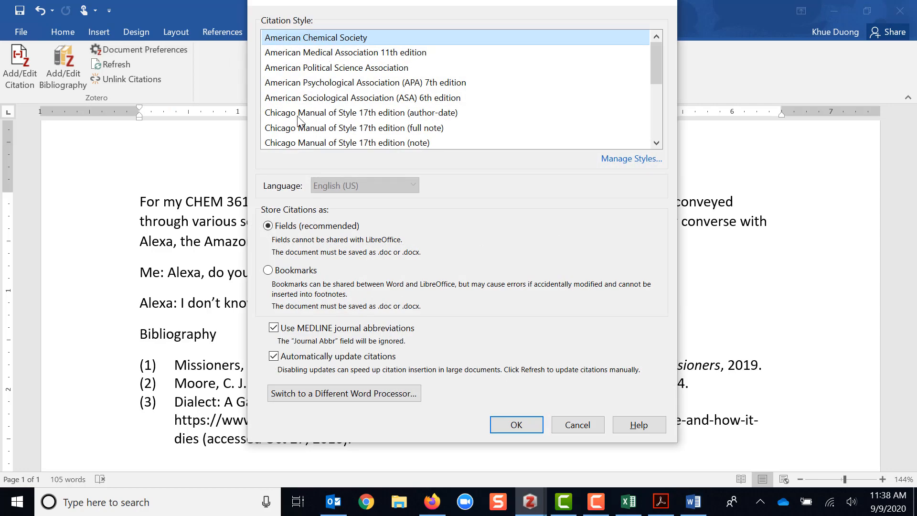
pyautogui.click(310, 84)
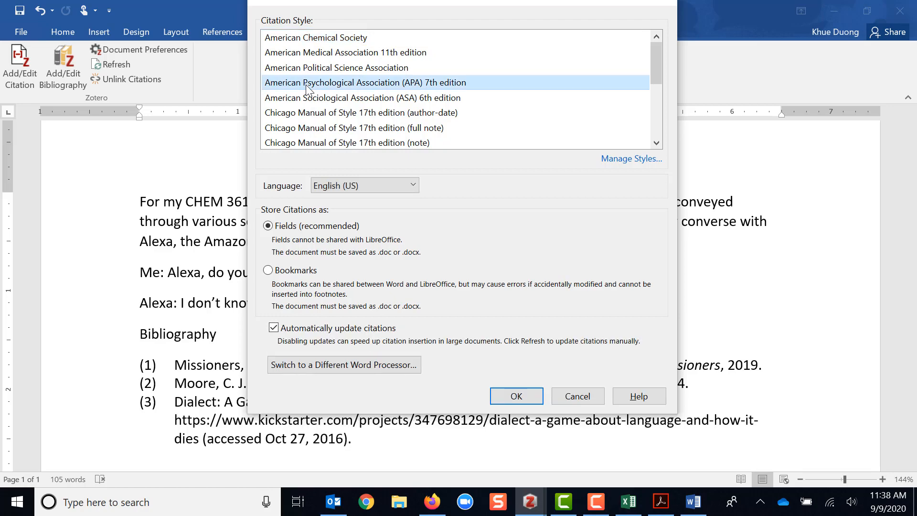
pyautogui.click(532, 397)
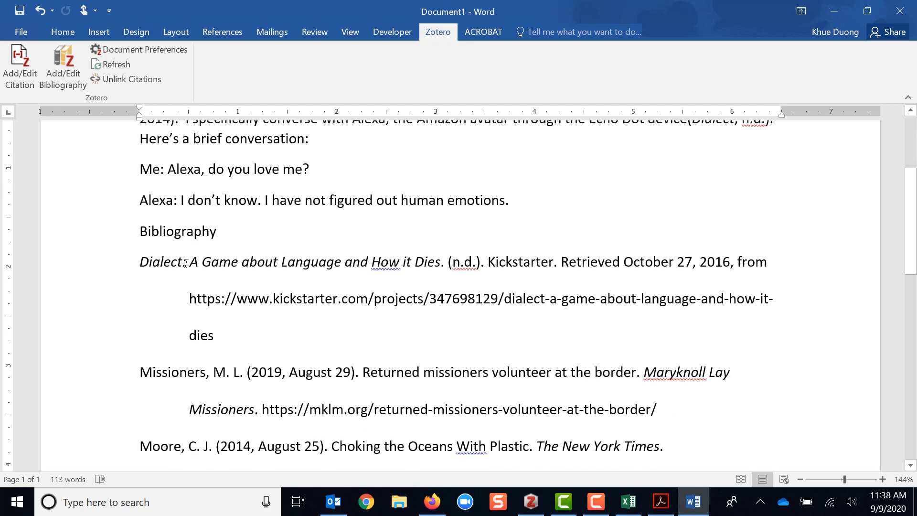
pyautogui.scroll(3, 450, 245)
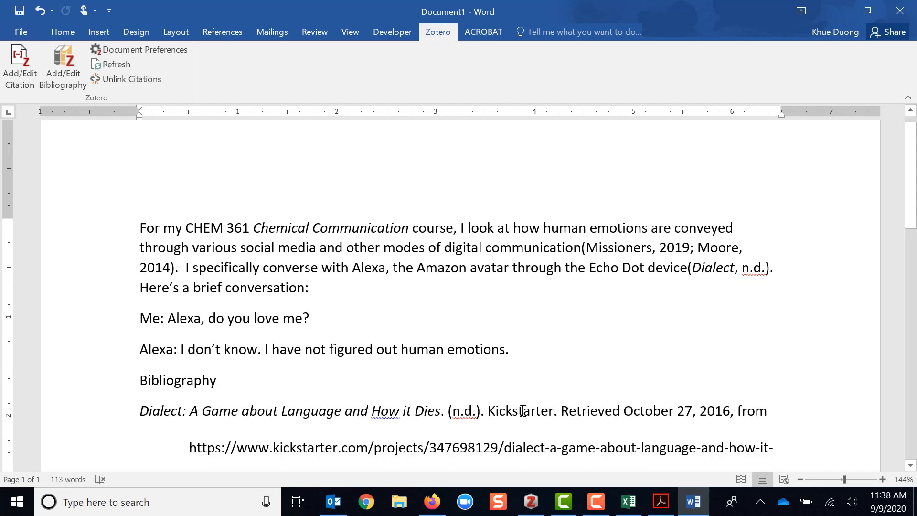
# - Switch to Zotero and examine the word processor add-in options in the Cite preferences
pyautogui.click(531, 506)
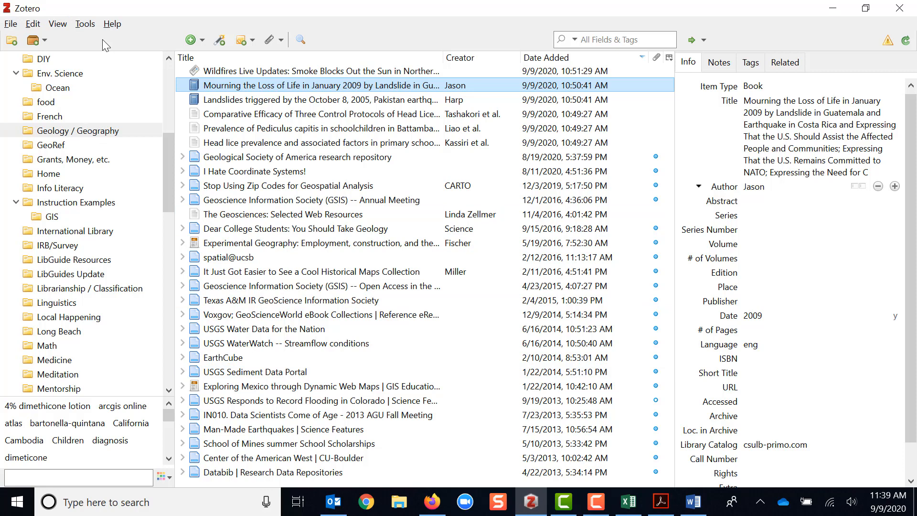
pyautogui.click(11, 24)
pyautogui.click(35, 24)
pyautogui.click(35, 25)
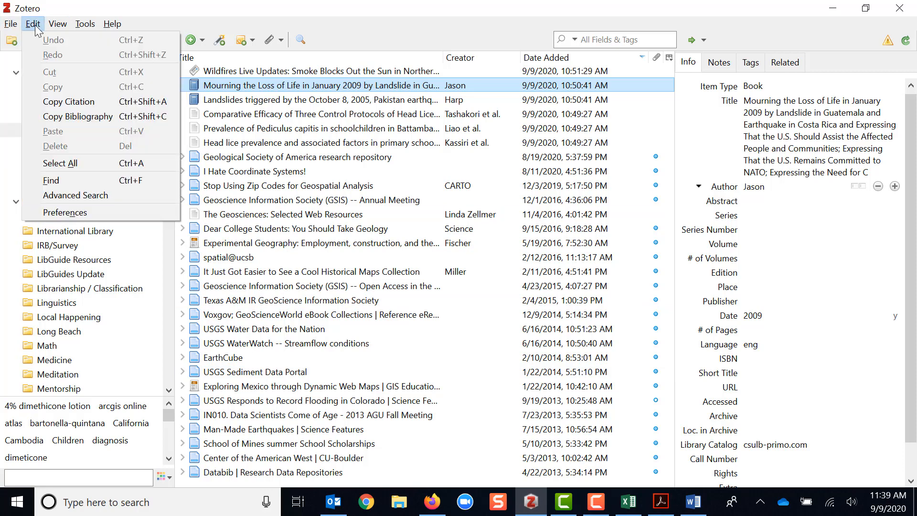
pyautogui.click(77, 208)
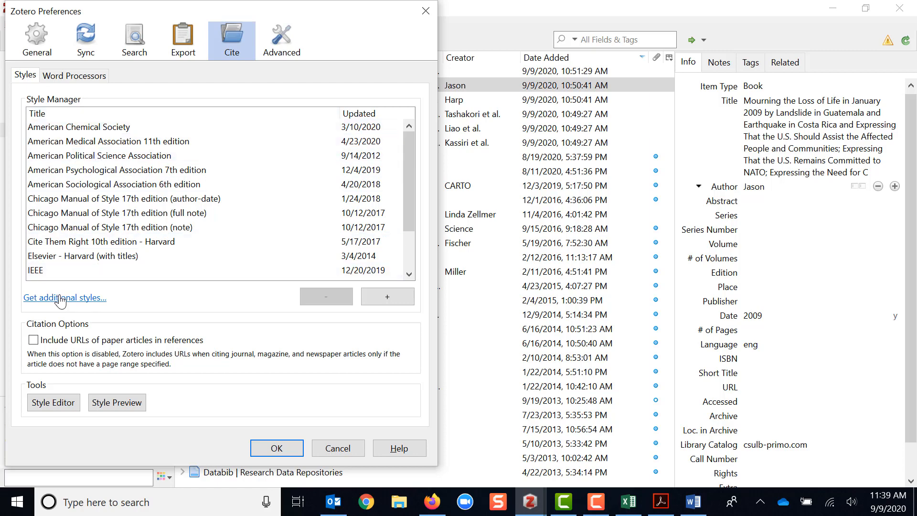
pyautogui.click(94, 79)
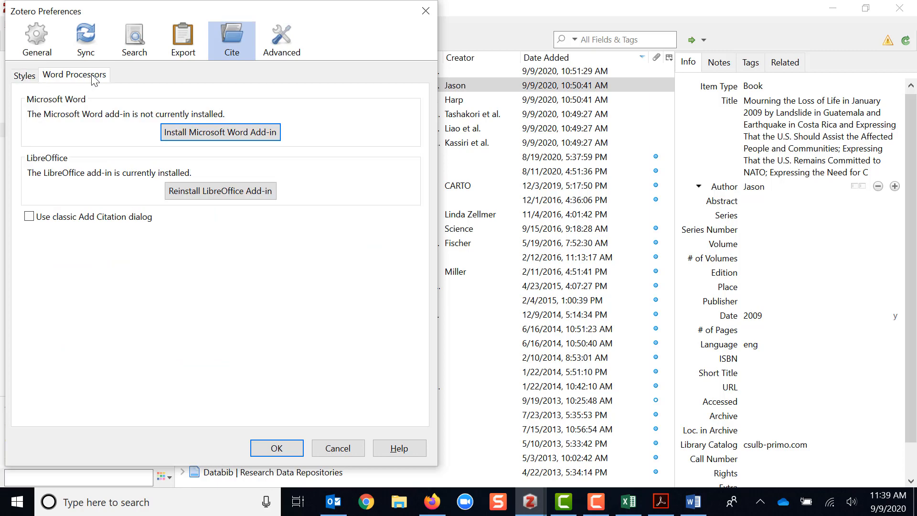